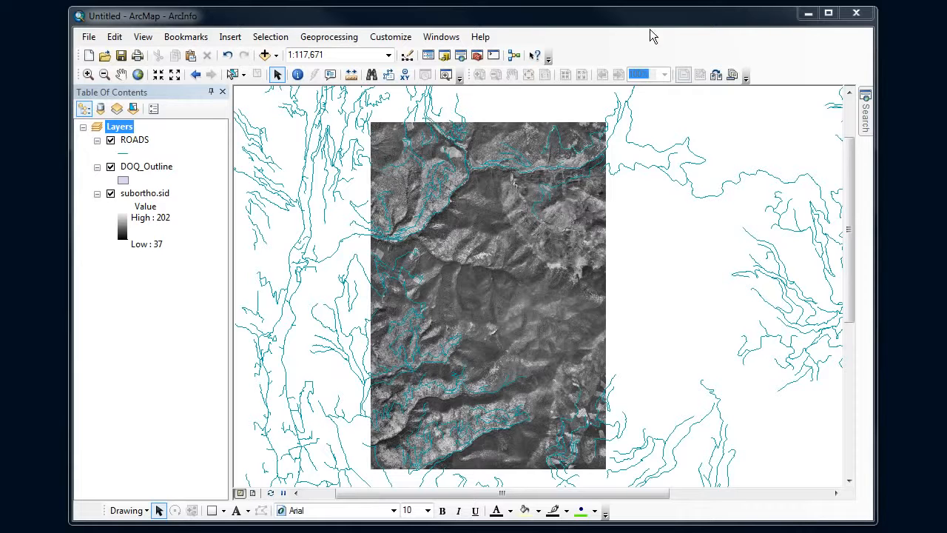
# Display the Editor and Snapping toolbars and dock the Snapping toolbar beside the Editor toolbar
pyautogui.rightClick(598, 49)
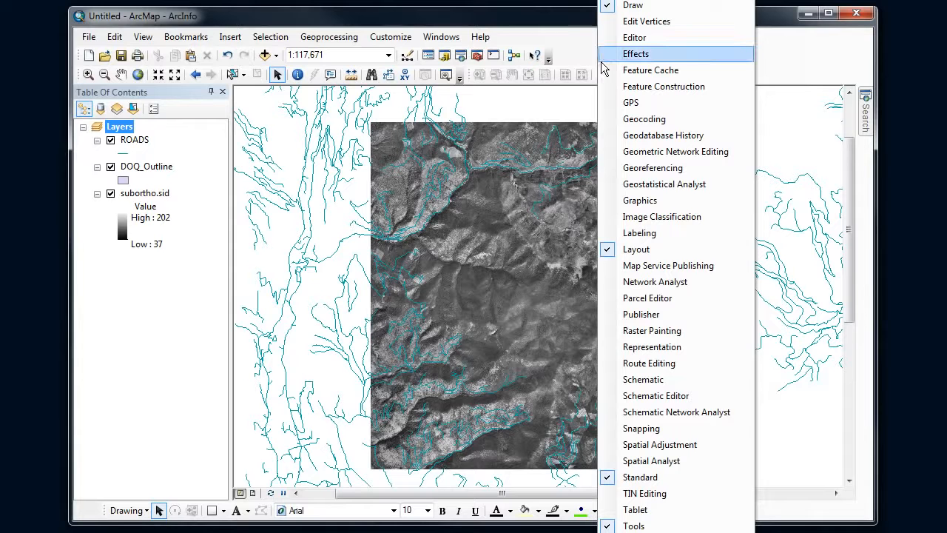
pyautogui.click(654, 43)
pyautogui.rightClick(619, 59)
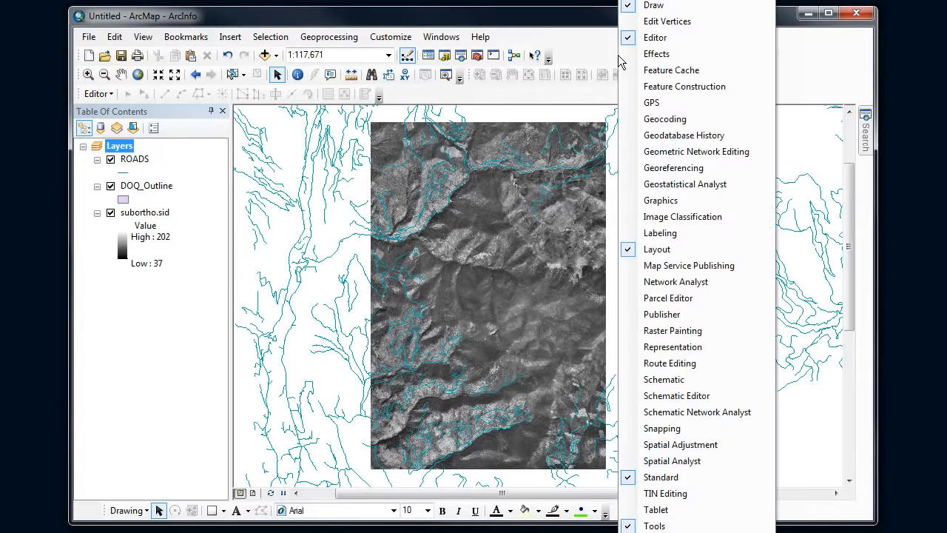
pyautogui.click(651, 429)
pyautogui.moveTo(287, 119); pyautogui.dragTo(448, 100)
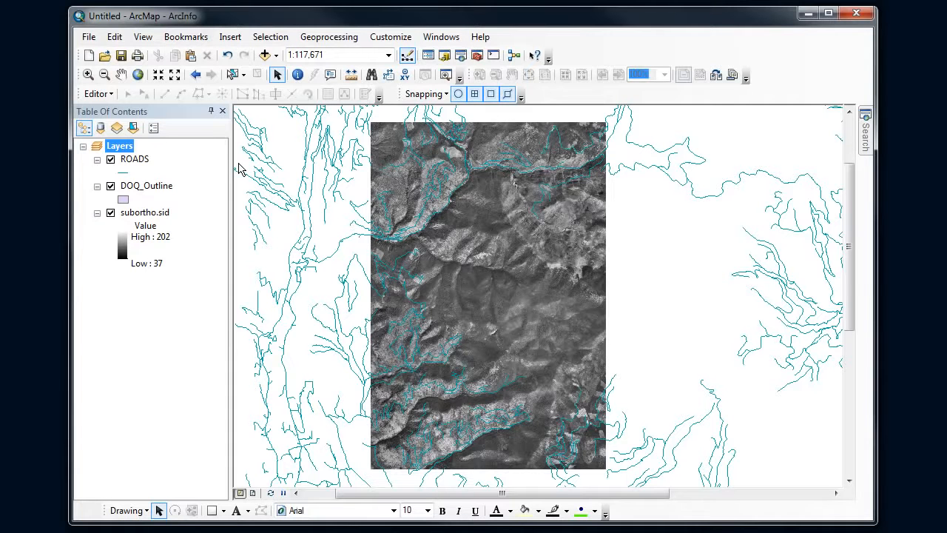
# Start an edit session and choose the DOQ_Outline feature template with the Polygon construction tool
pyautogui.click(103, 94)
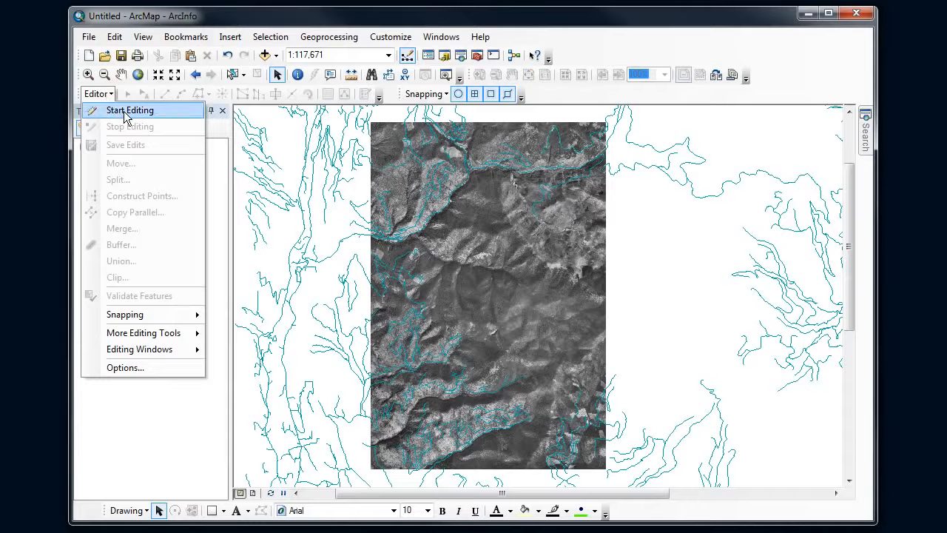
pyautogui.click(123, 111)
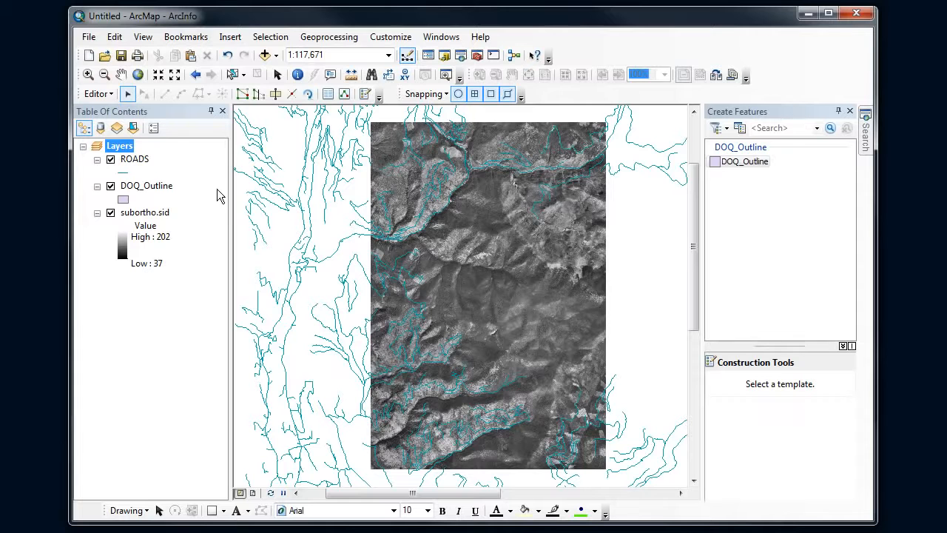
pyautogui.click(146, 187)
pyautogui.click(135, 160)
pyautogui.click(146, 186)
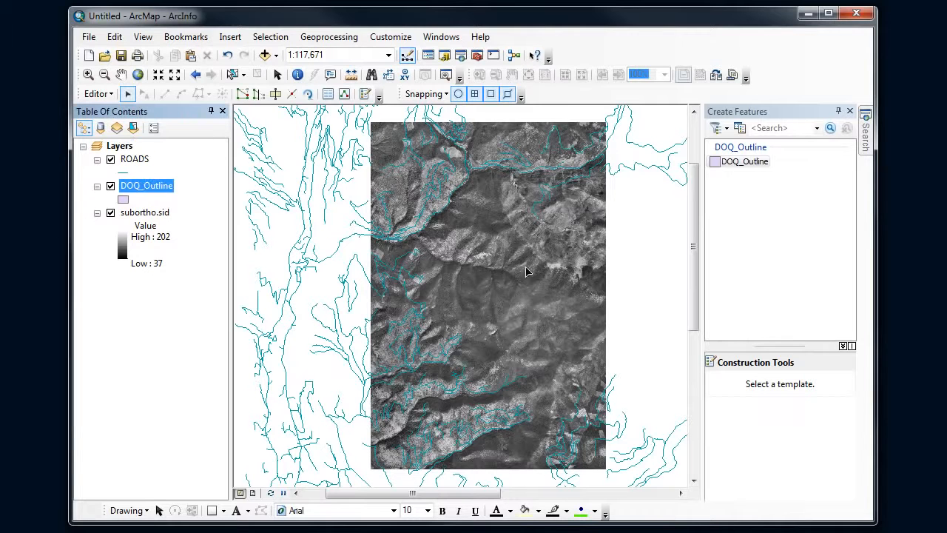
pyautogui.click(744, 164)
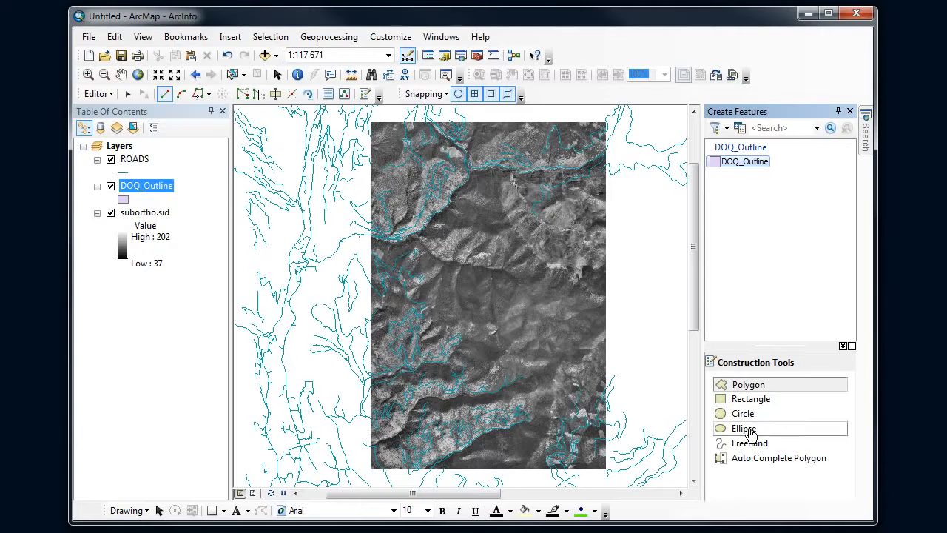
pyautogui.click(749, 387)
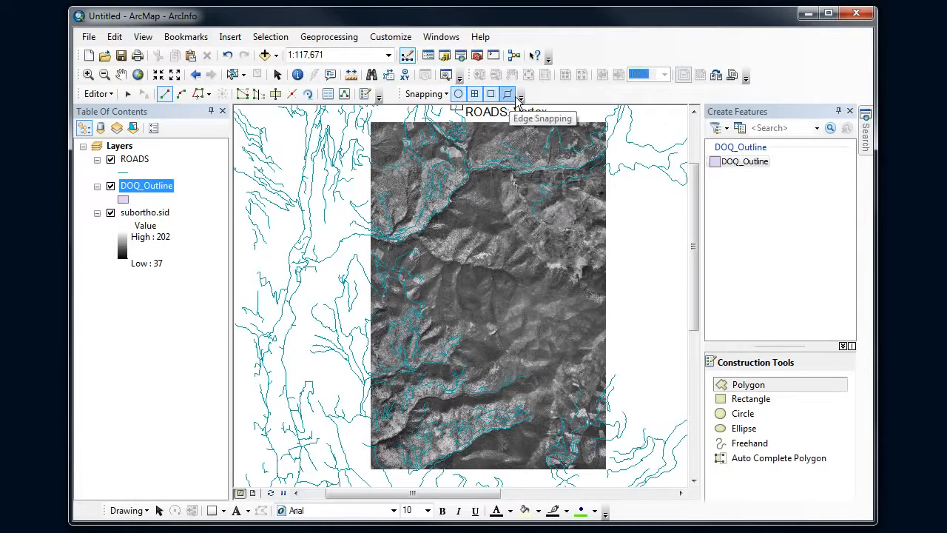
# Turn off point, end, vertex and edge snapping so that sketching does not snap to the roads
pyautogui.click(459, 101)
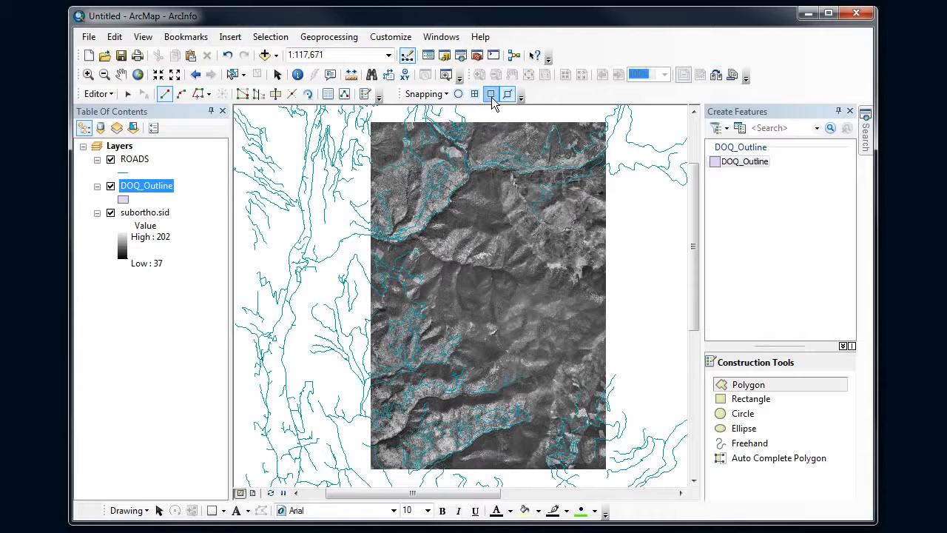
pyautogui.click(490, 94)
pyautogui.click(507, 94)
# Draw a four-cornered DOQ_Outline polygon by tracing the corners of the subortho.sid image
pyautogui.click(370, 123)
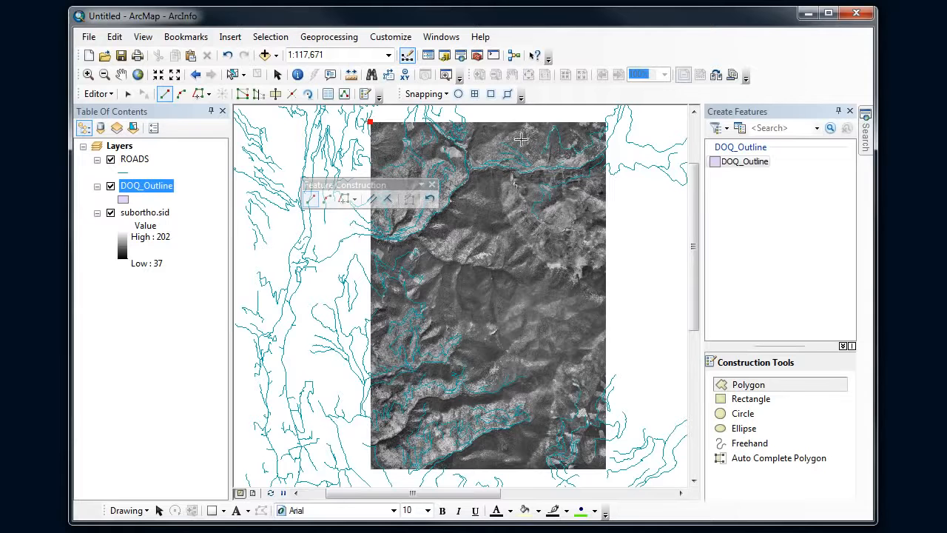
pyautogui.click(606, 122)
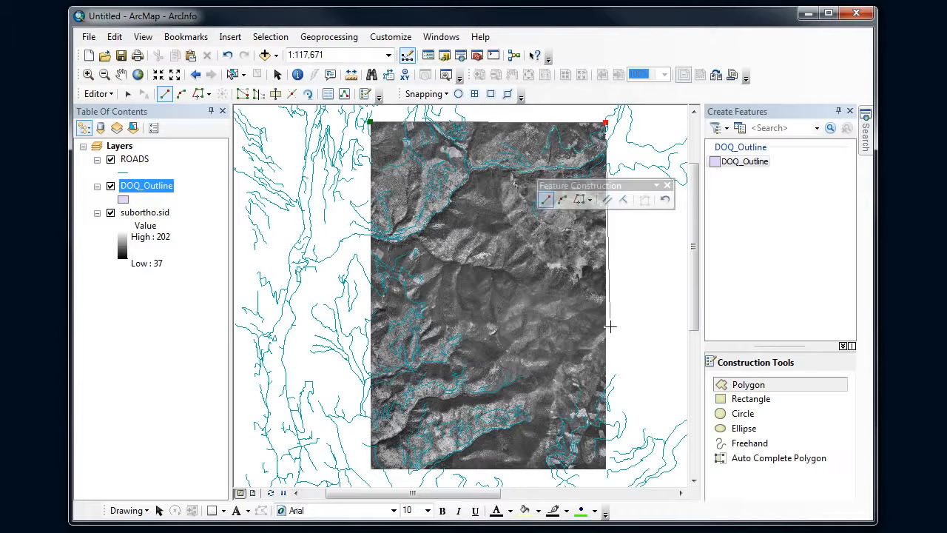
pyautogui.click(605, 468)
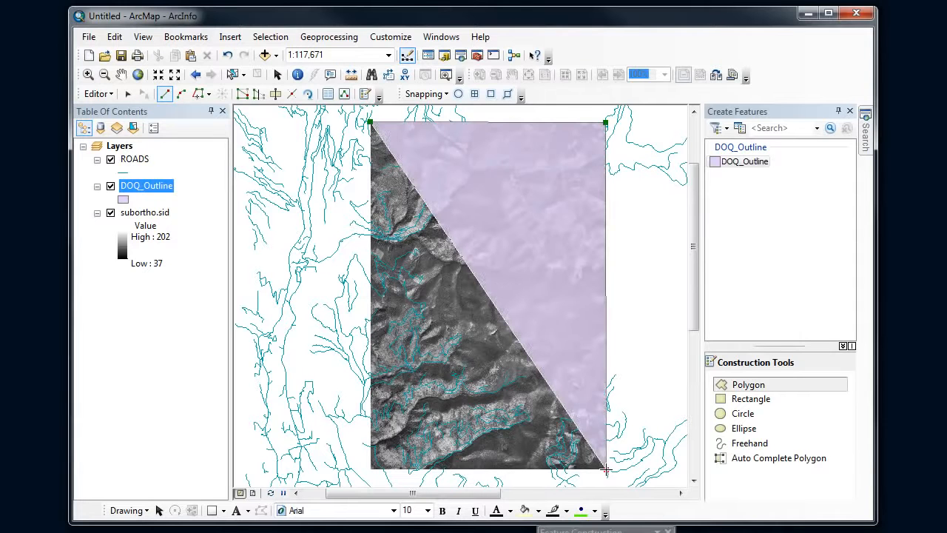
pyautogui.doubleClick(370, 469)
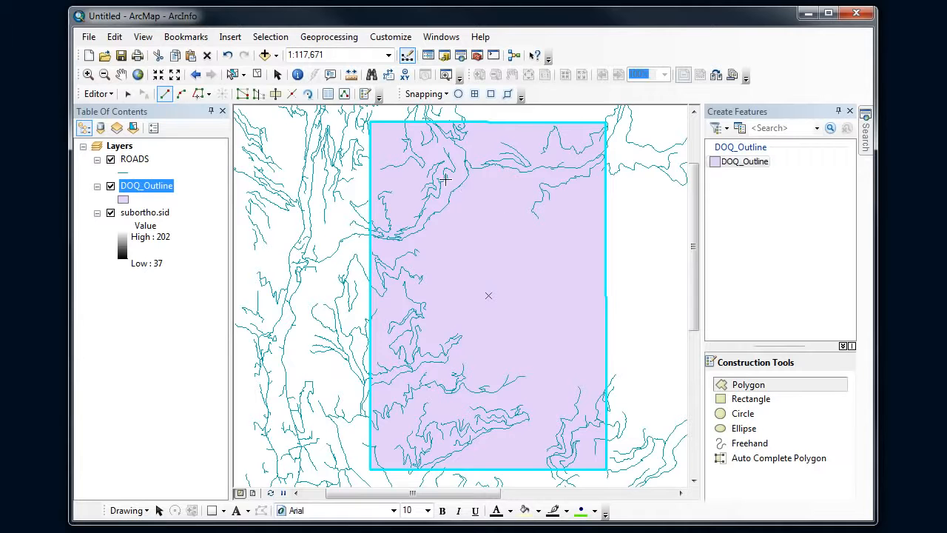
# Edit the outline polygon's vertices, nudging its two upper corners slightly, and finish by deselecting the polygon
pyautogui.click(749, 384)
pyautogui.click(127, 94)
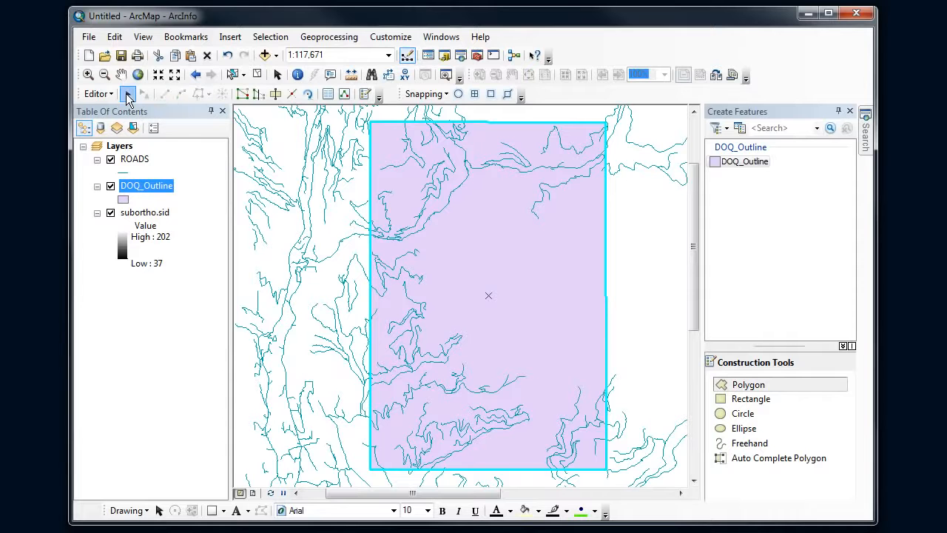
pyautogui.doubleClick(371, 173)
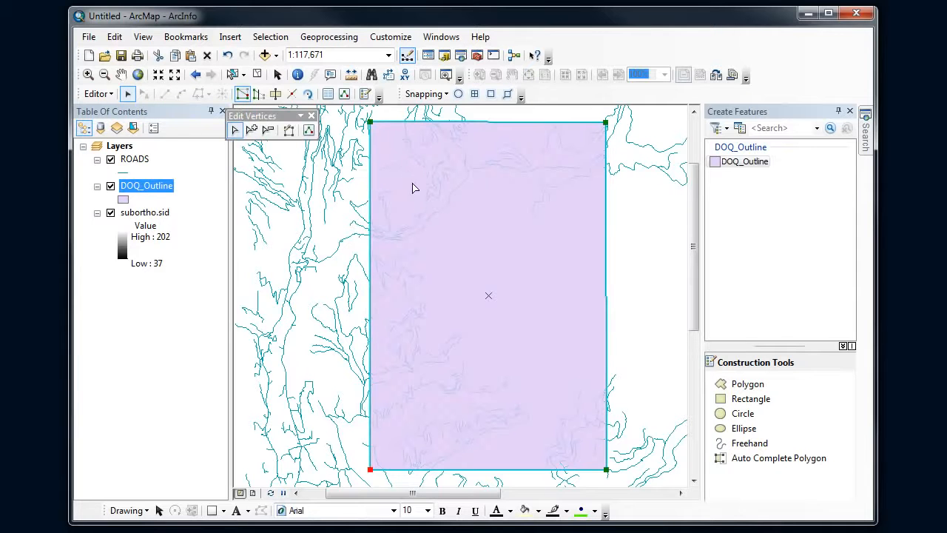
pyautogui.click(375, 126)
pyautogui.moveTo(371, 123); pyautogui.dragTo(369, 121)
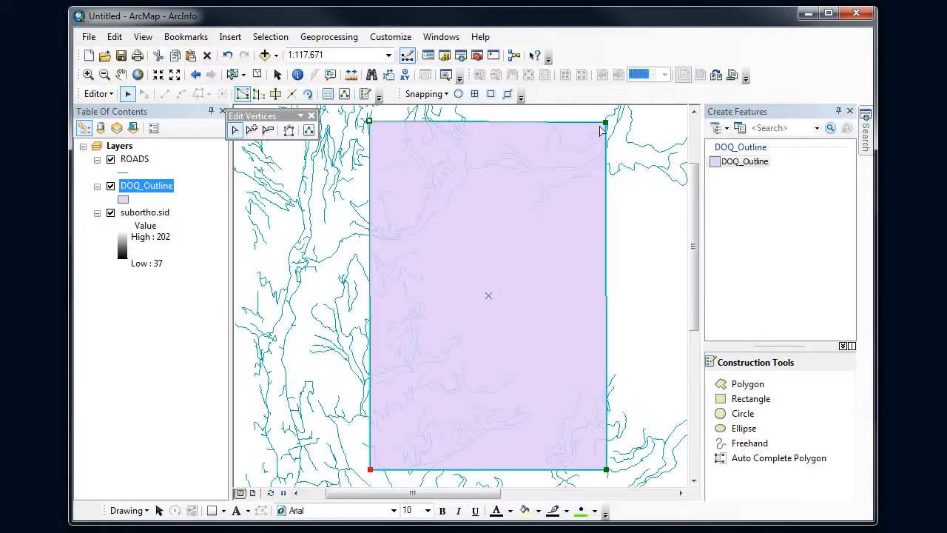
pyautogui.moveTo(604, 122); pyautogui.dragTo(605, 122)
pyautogui.click(639, 222)
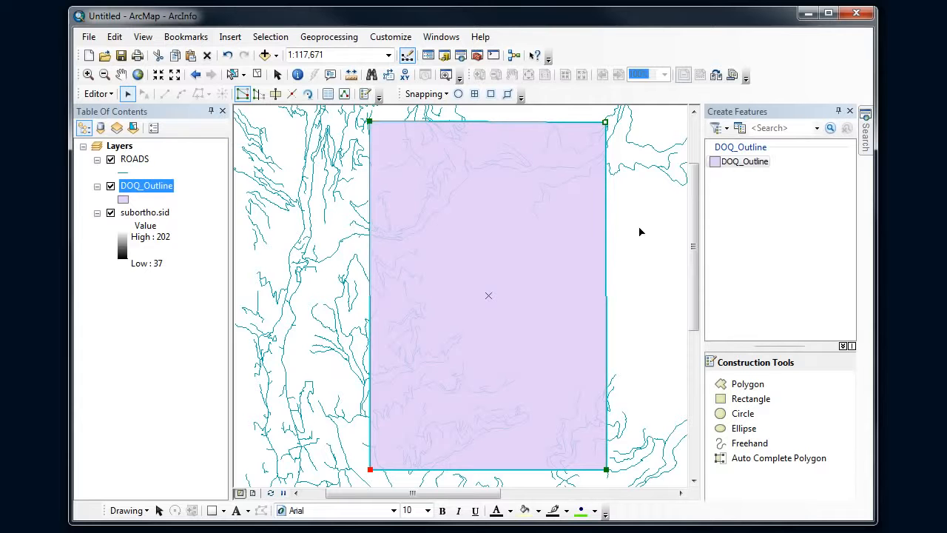
# Save the edits made to the DOQ_Outline layer while keeping the edit session open
pyautogui.click(108, 94)
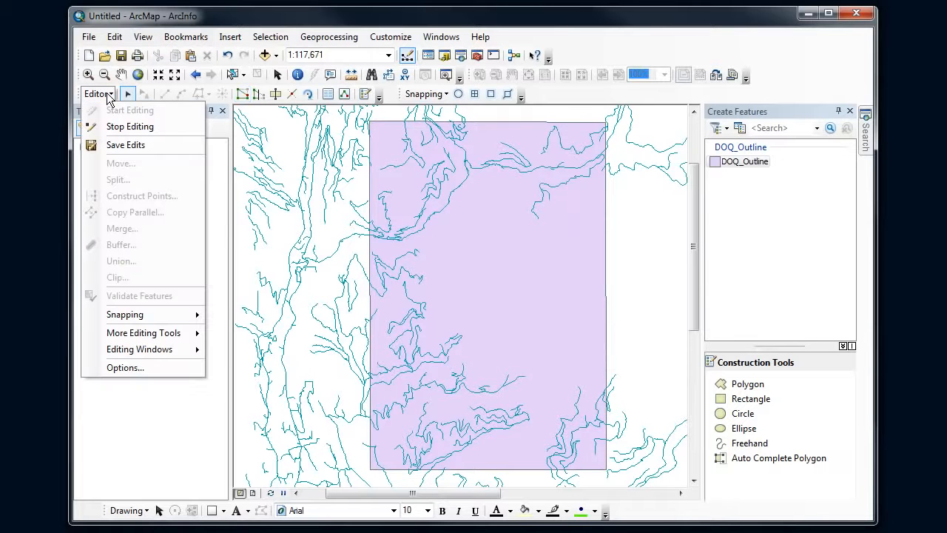
pyautogui.click(118, 145)
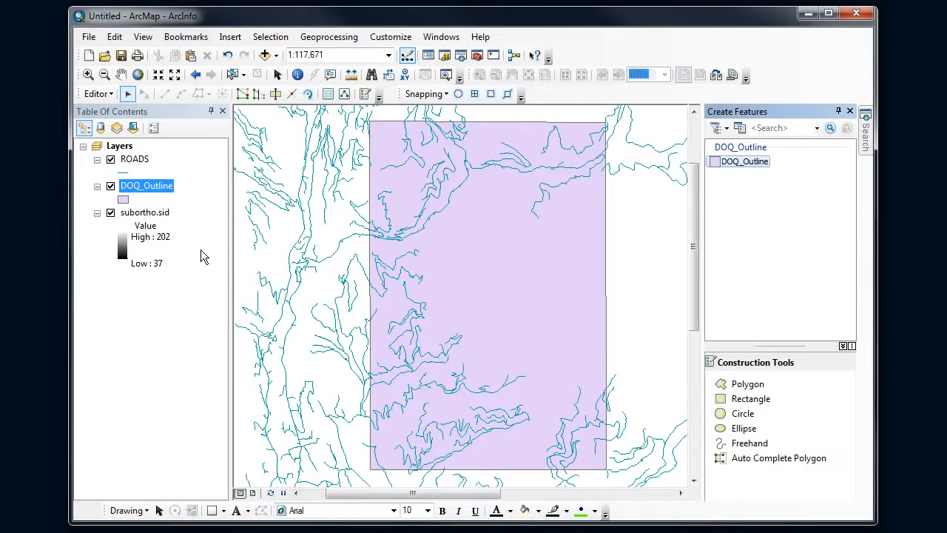
pyautogui.click(102, 93)
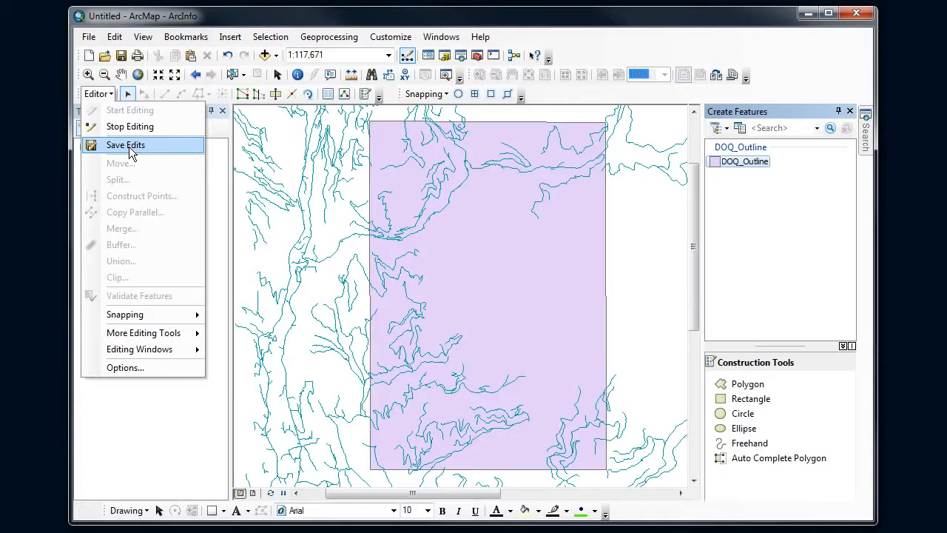
pyautogui.click(106, 93)
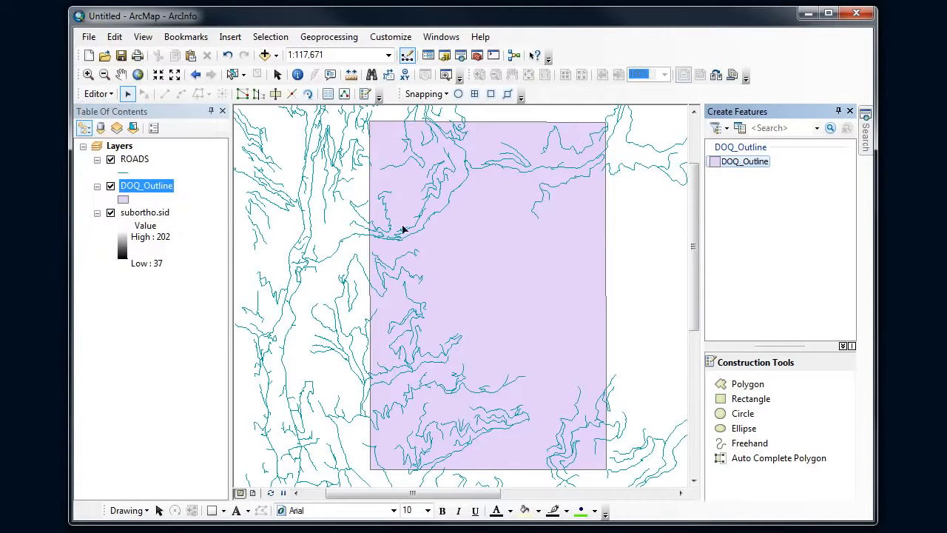